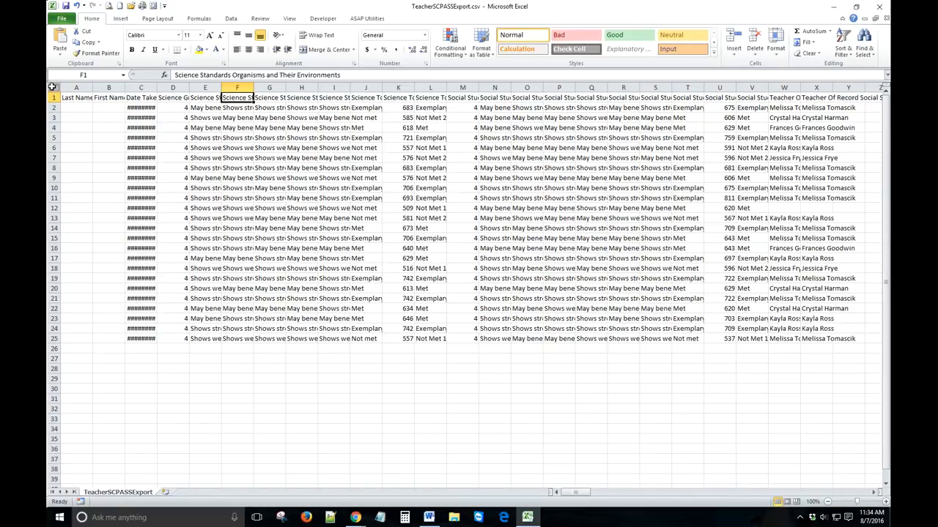
- Auto-fit the width of every column in the sheet to its contents
{"action": "left_click", "coordinate": [52, 87]}
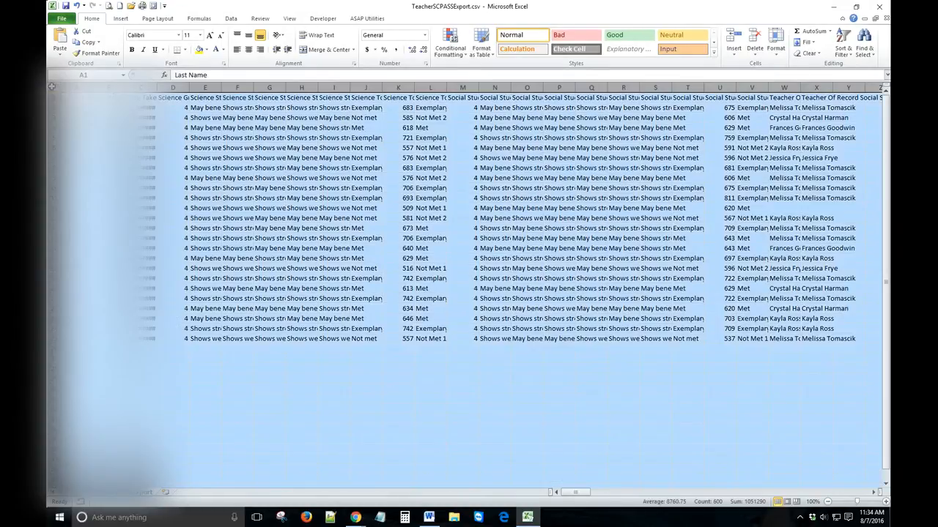
{"action": "double_click", "coordinate": [250, 88]}
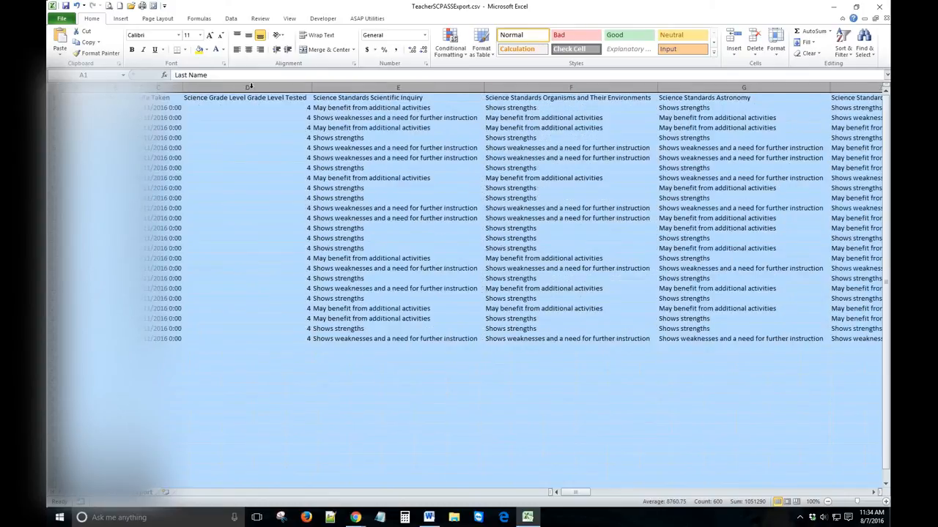
{"action": "left_click", "coordinate": [561, 419]}
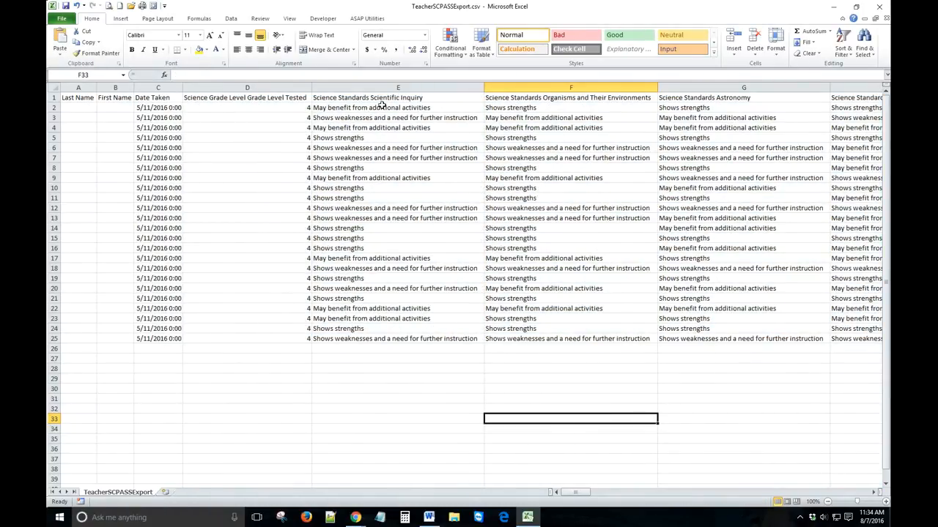
- Highlight cells in E1:X25 containing the text "weaknesses" with Light Red Fill with Dark Red Text
{"action": "mouse_move", "coordinate": [584, 494]}
{"action": "left_mouse_down"}
{"action": "mouse_move", "coordinate": [602, 495]}
{"action": "mouse_move", "coordinate": [582, 494]}
{"action": "left_mouse_up"}
{"action": "left_click", "coordinate": [339, 98]}
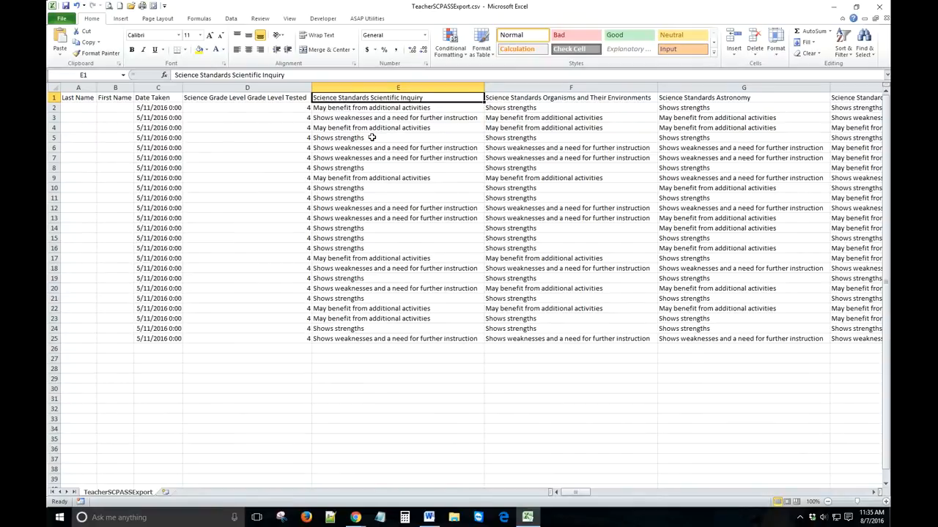
{"action": "key", "text": "ctrl+shift+Down"}
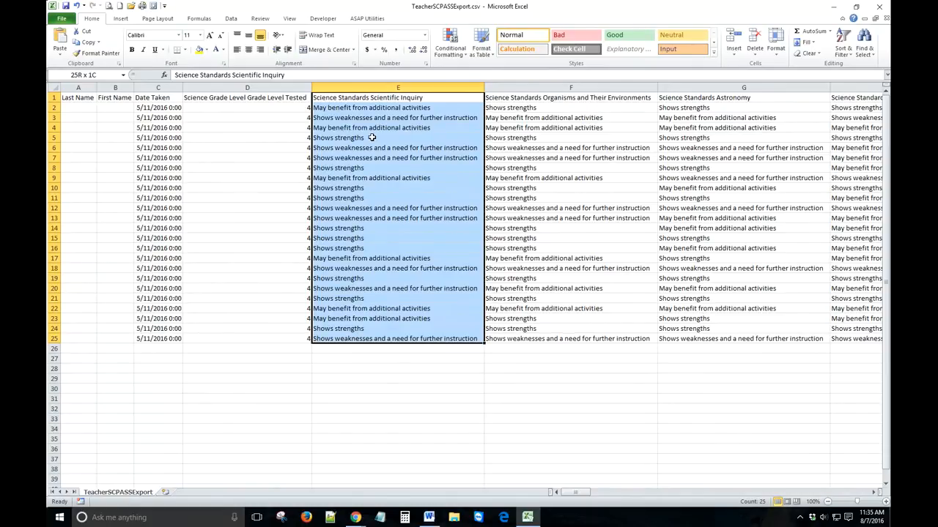
{"action": "key", "text": "ctrl+shift+Right"}
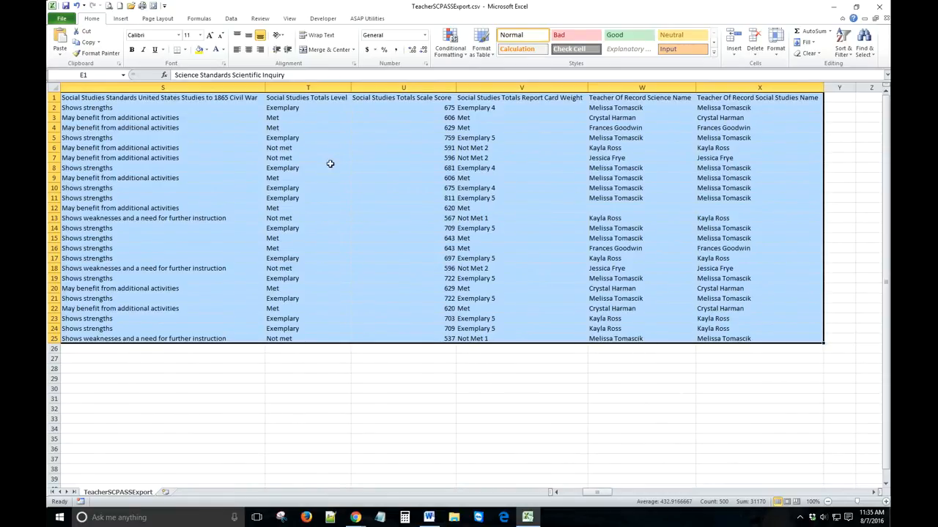
{"action": "left_click", "coordinate": [449, 60]}
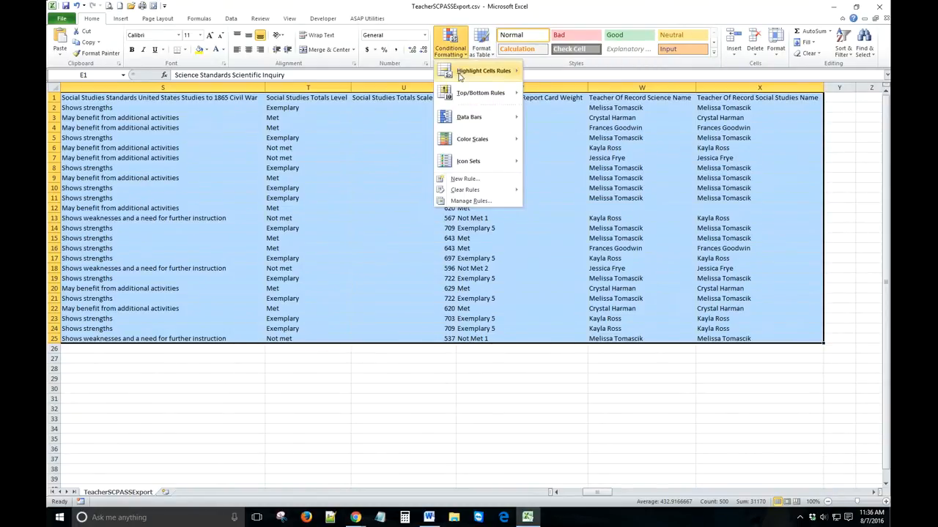
{"action": "mouse_move", "coordinate": [459, 81]}
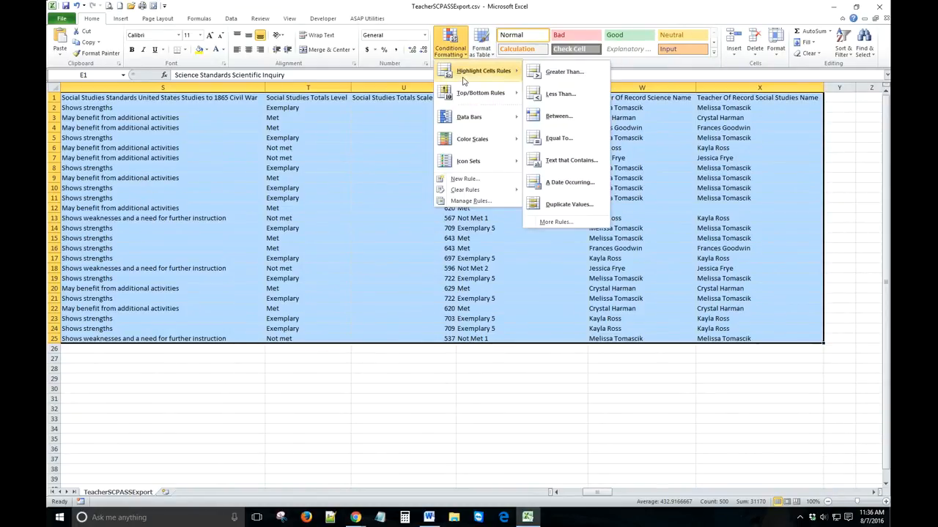
{"action": "left_click", "coordinate": [564, 161]}
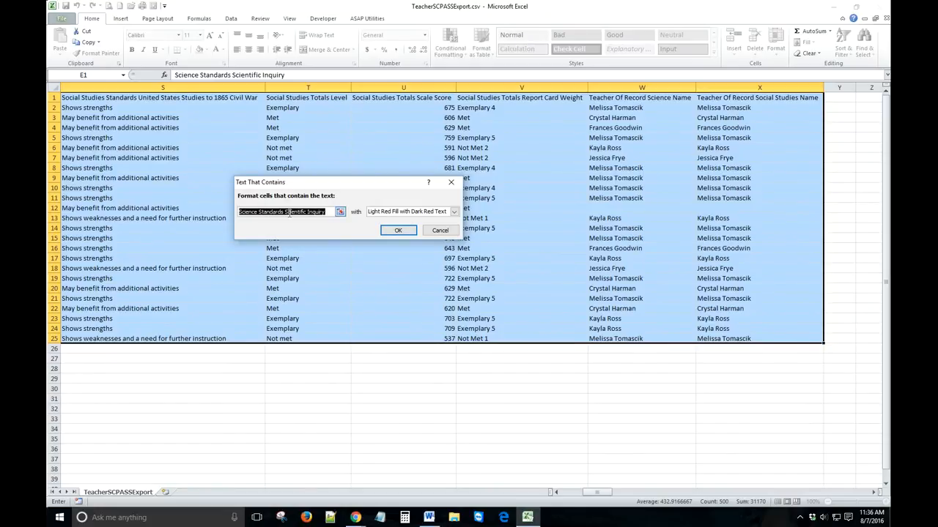
{"action": "type", "text": "weak"}
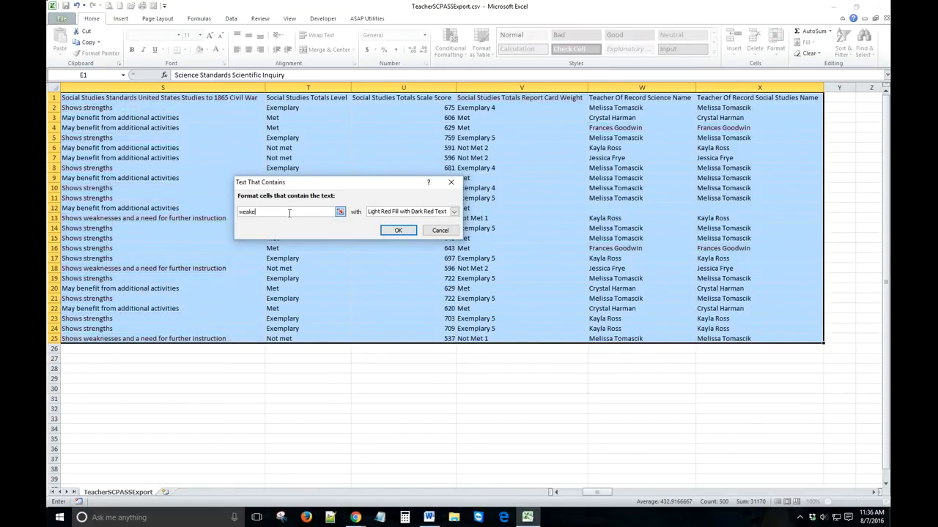
{"action": "type", "text": "nesses"}
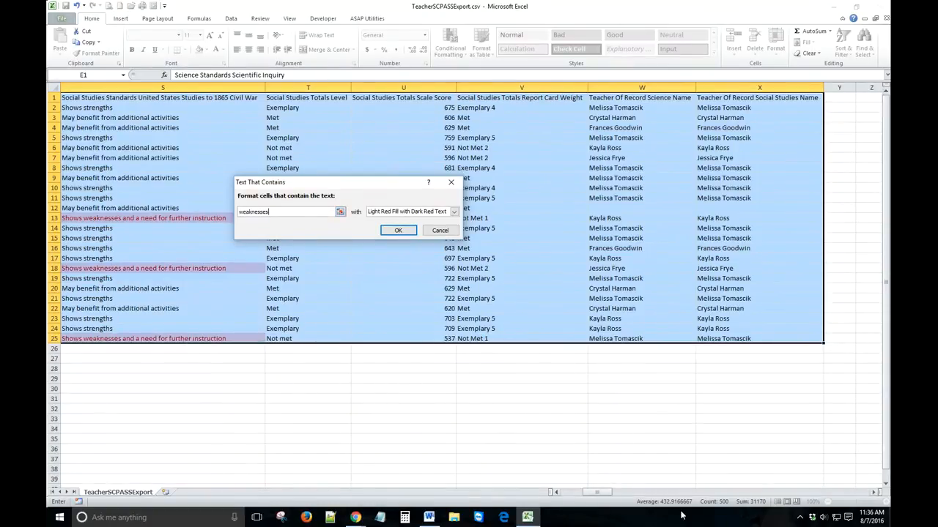
{"action": "left_click_drag", "start_coordinate": [596, 494], "coordinate": [592, 499]}
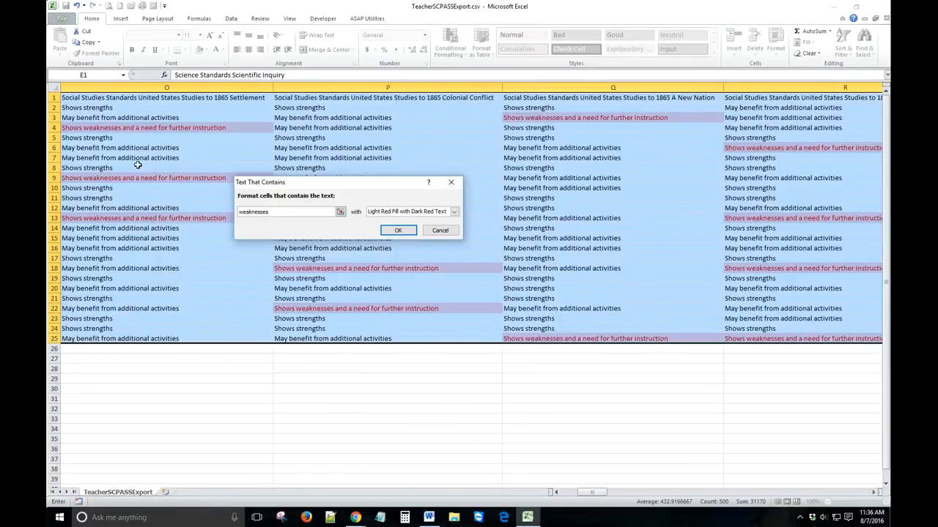
{"action": "left_click", "coordinate": [398, 231]}
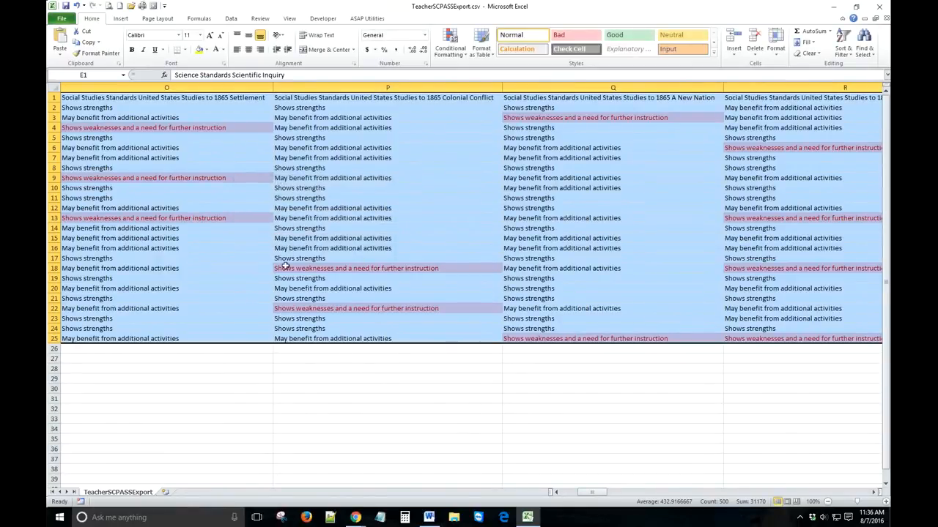
- Add a rule to the same range formatting cells that contain "benefit" with Yellow Fill with Dark Yellow Text
{"action": "left_click", "coordinate": [461, 58]}
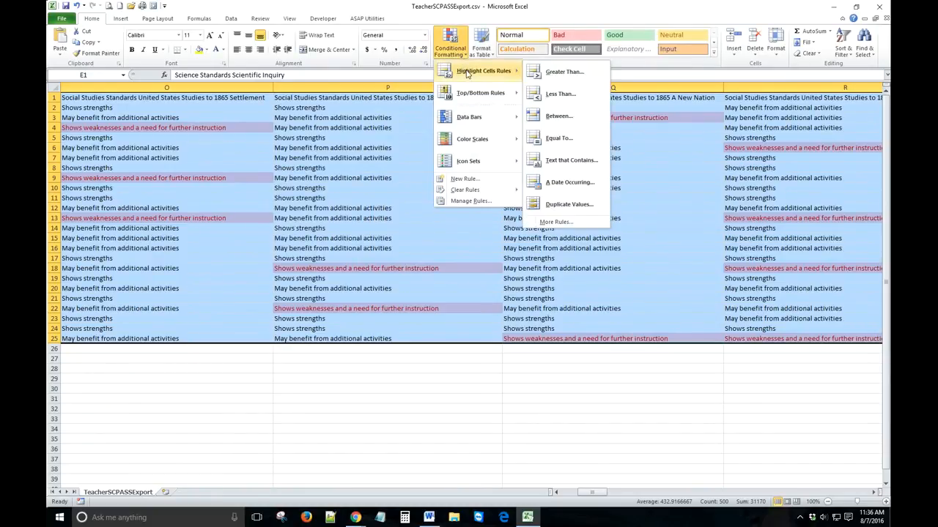
{"action": "left_click", "coordinate": [564, 162]}
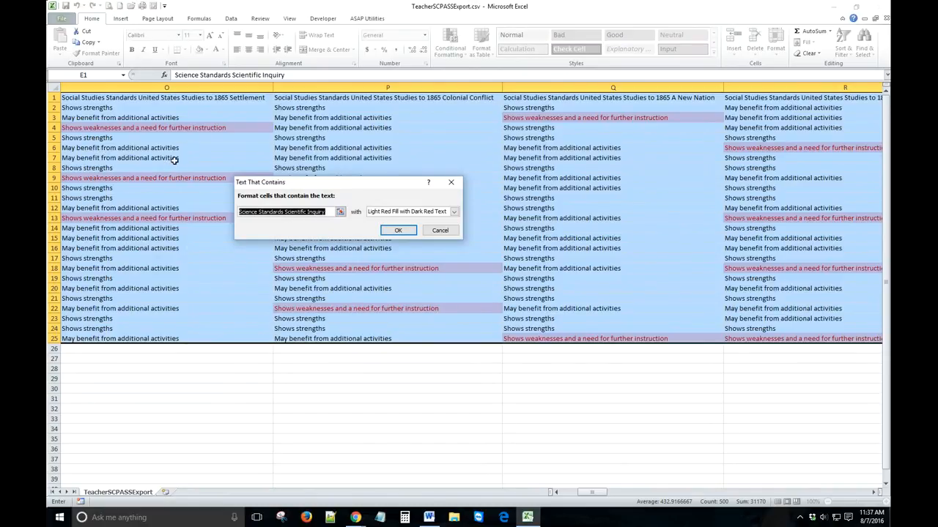
{"action": "left_click", "coordinate": [453, 213]}
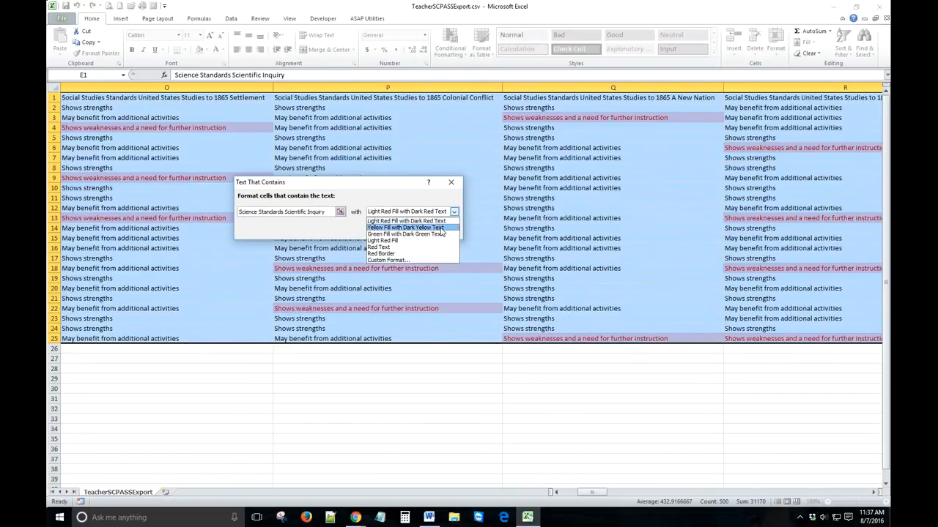
{"action": "left_click", "coordinate": [406, 228]}
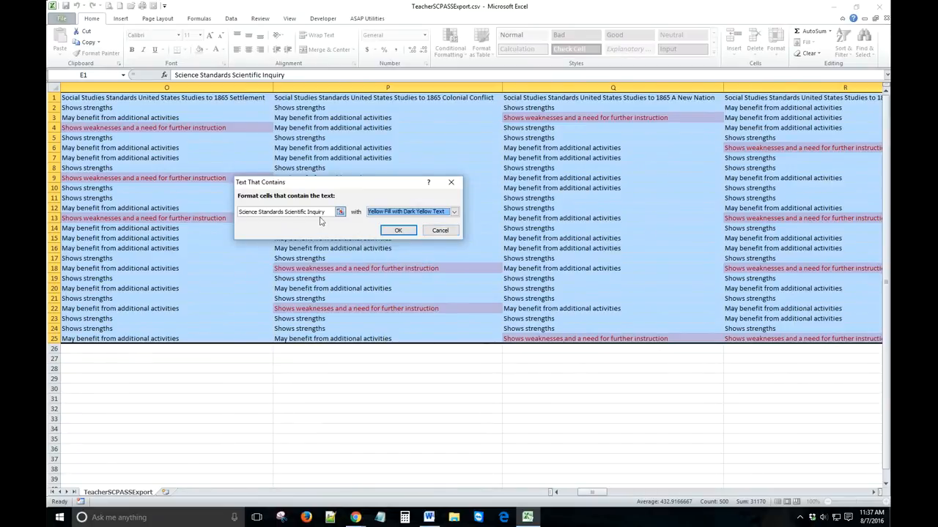
{"action": "left_click_drag", "start_coordinate": [327, 212], "coordinate": [236, 214]}
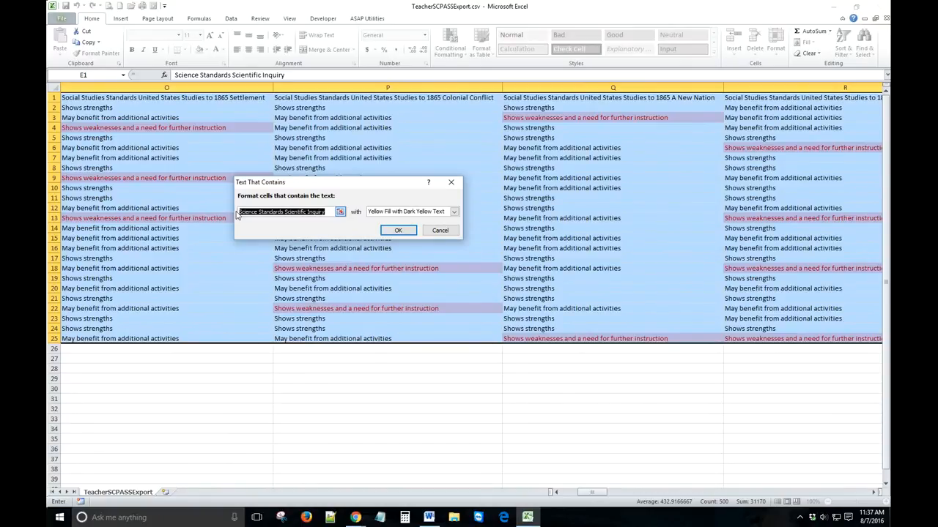
{"action": "type", "text": "M"}
{"action": "type", "text": "enefit"}
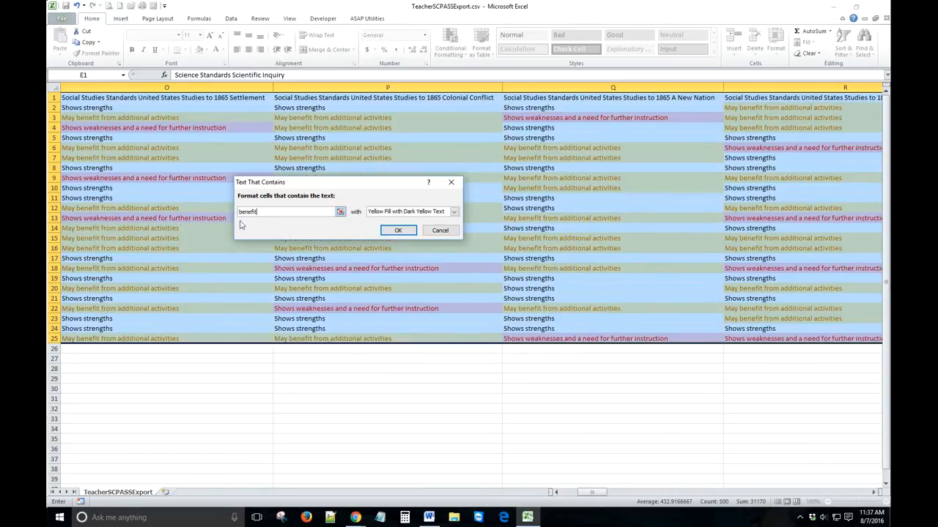
{"action": "left_click", "coordinate": [397, 231]}
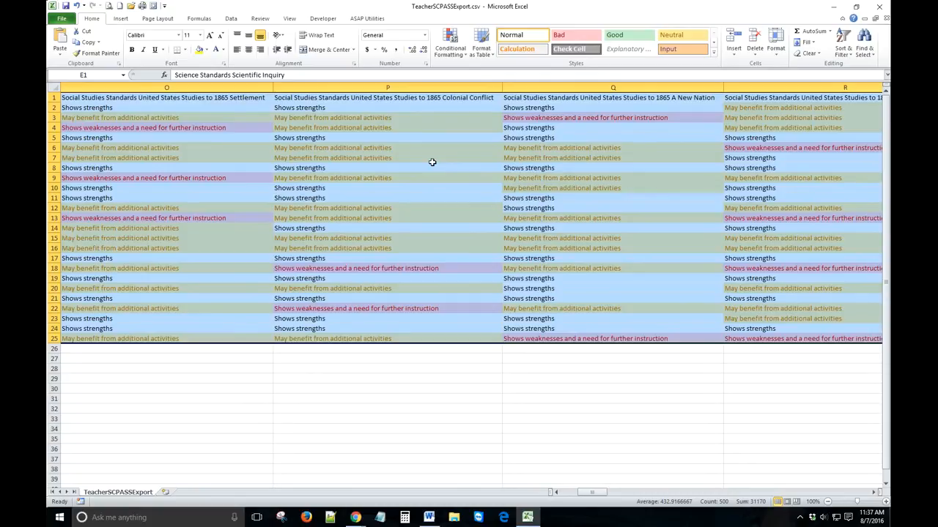
- Format cells in the same range that contain "strengths" with Green Fill with Dark Green Text and deselect the range
{"action": "left_click", "coordinate": [459, 57]}
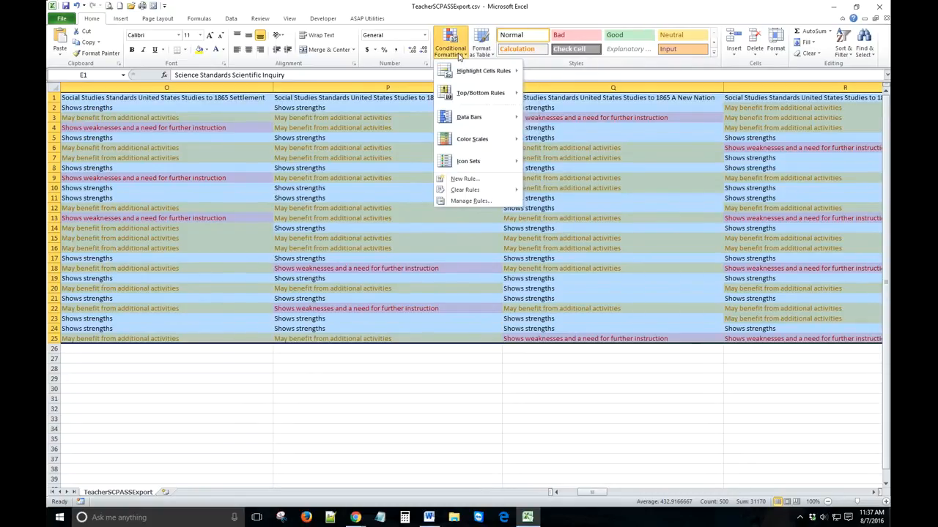
{"action": "mouse_move", "coordinate": [463, 78]}
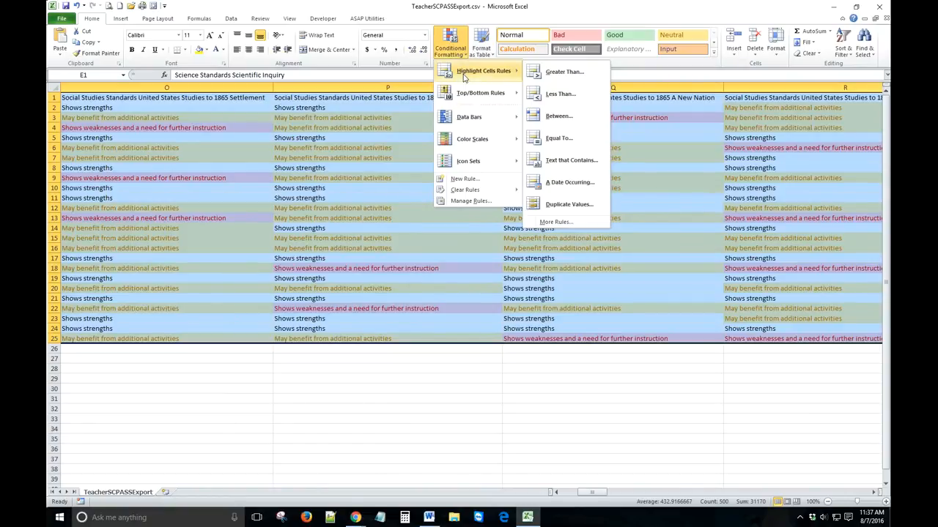
{"action": "left_click", "coordinate": [573, 170]}
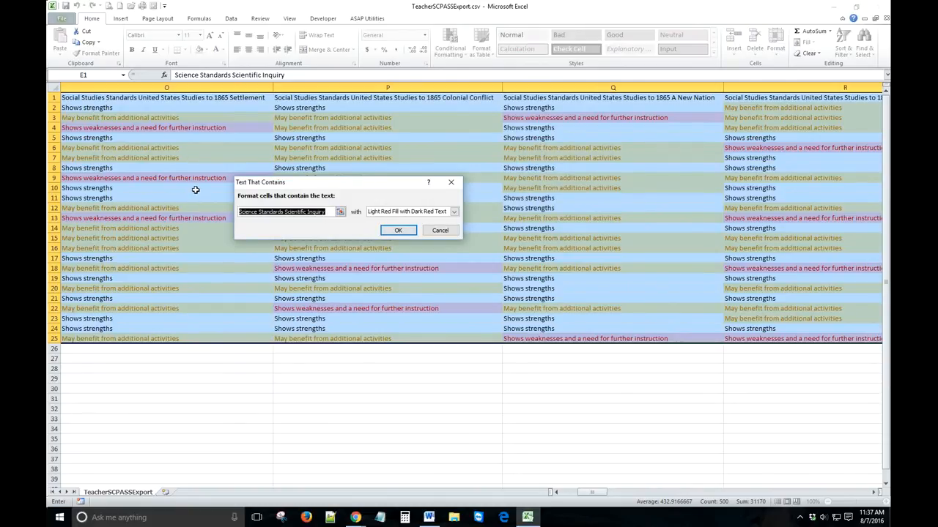
{"action": "type", "text": "strengths"}
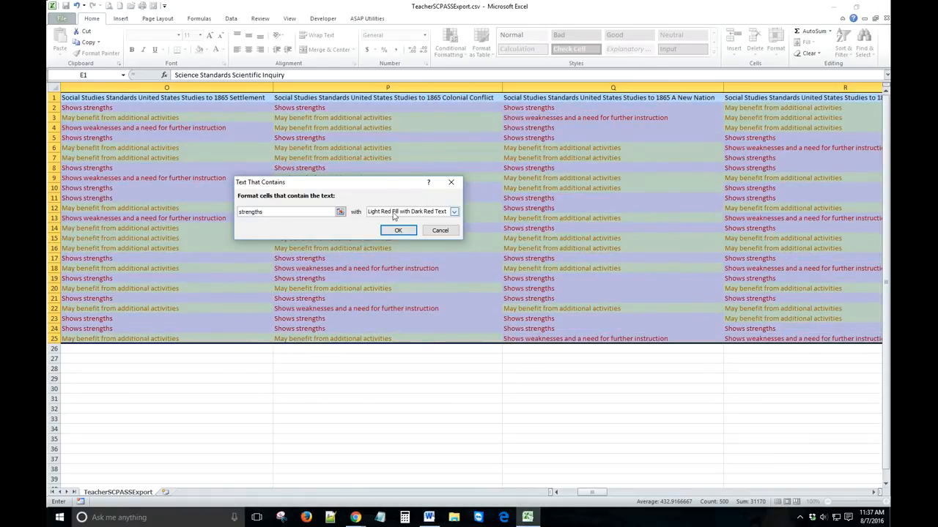
{"action": "left_click", "coordinate": [454, 212]}
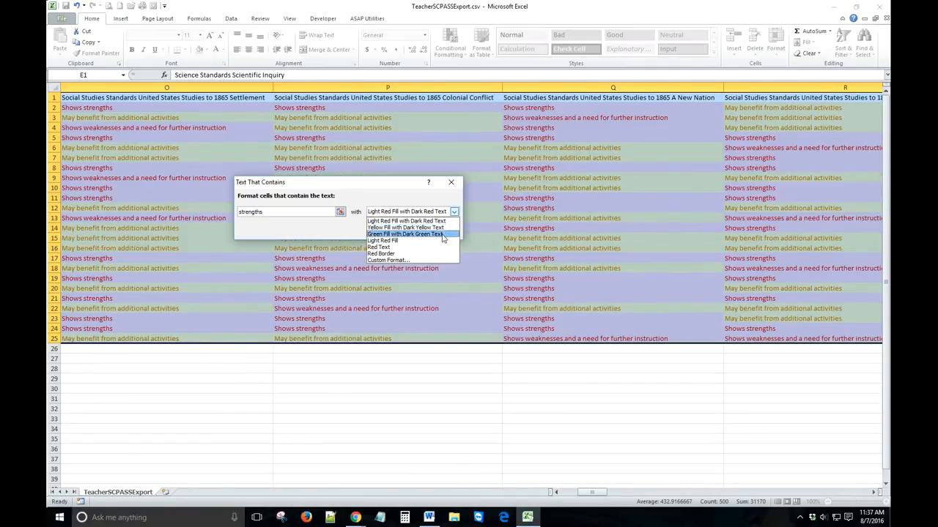
{"action": "left_click", "coordinate": [410, 234]}
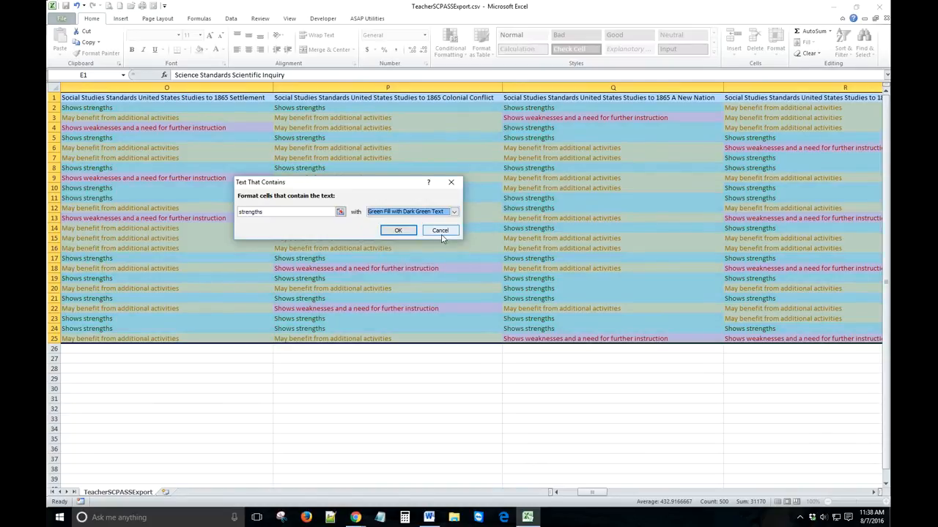
{"action": "left_click", "coordinate": [398, 230]}
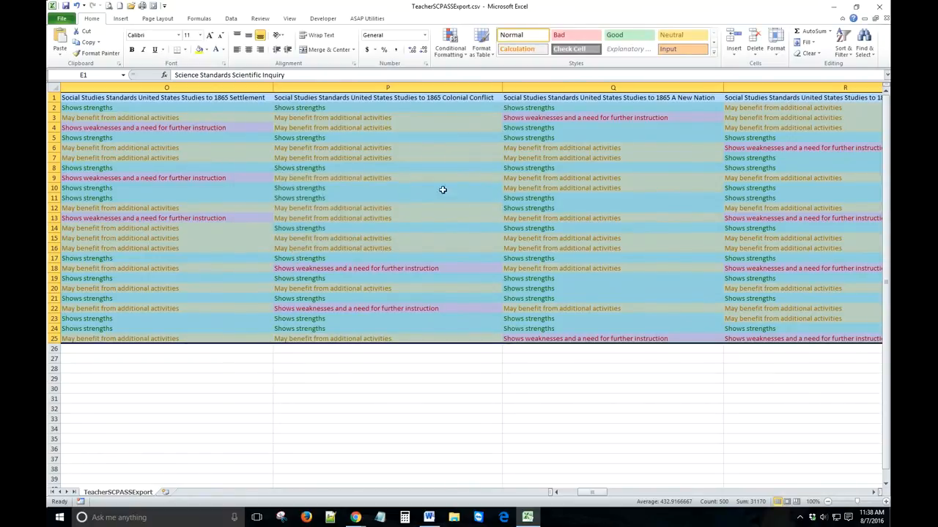
{"action": "left_click", "coordinate": [251, 193]}
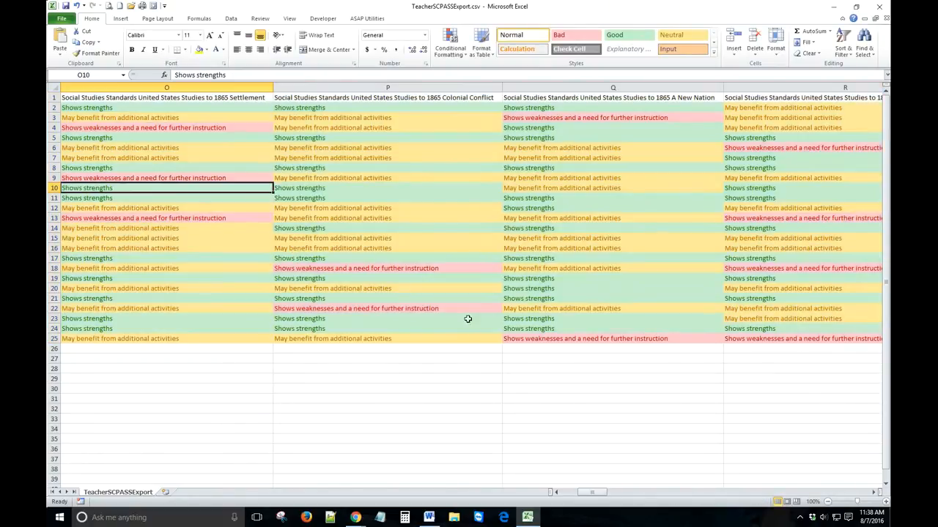
- Save the color-coded export on the desktop as the Excel Workbook TeacherSCPASSExport.xlsx instead of keeping the CSV format
{"action": "left_click_drag", "start_coordinate": [599, 497], "coordinate": [586, 505]}
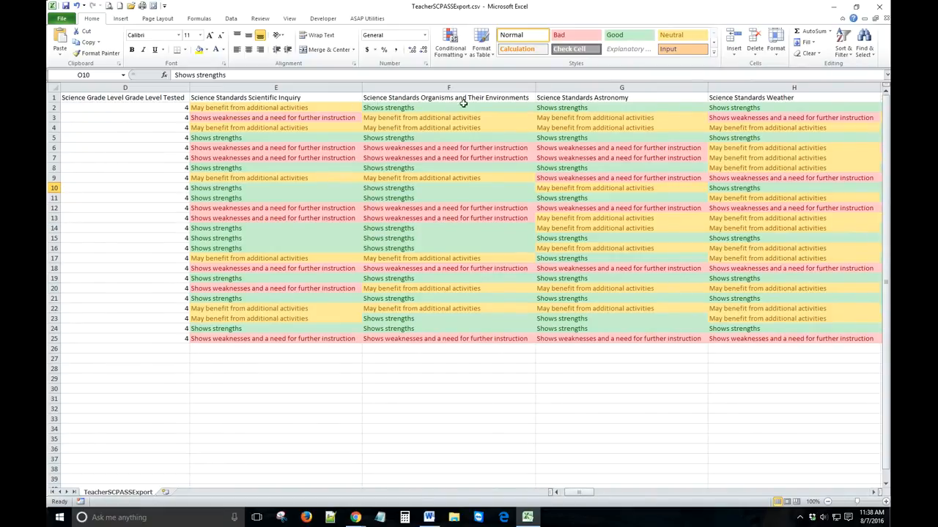
{"action": "left_click_drag", "start_coordinate": [586, 493], "coordinate": [599, 497]}
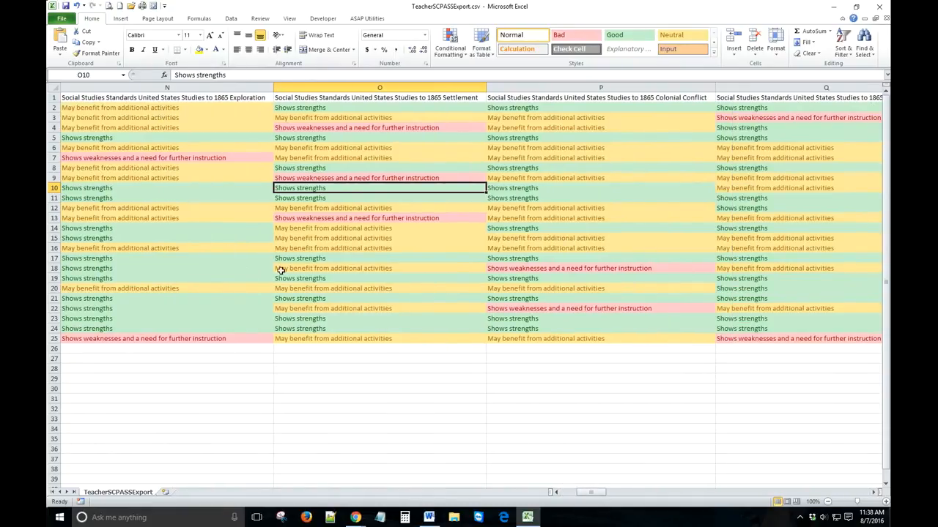
{"action": "left_click_drag", "start_coordinate": [592, 493], "coordinate": [577, 496]}
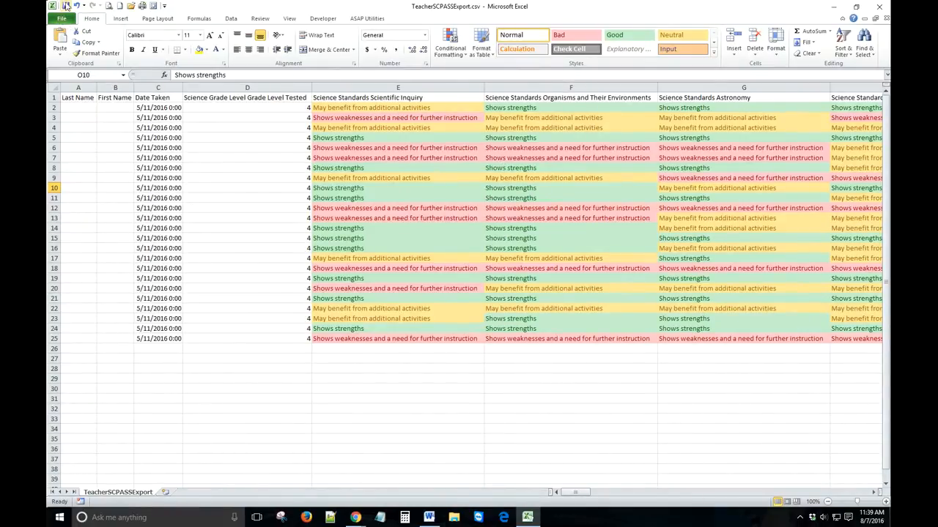
{"action": "left_click", "coordinate": [63, 18]}
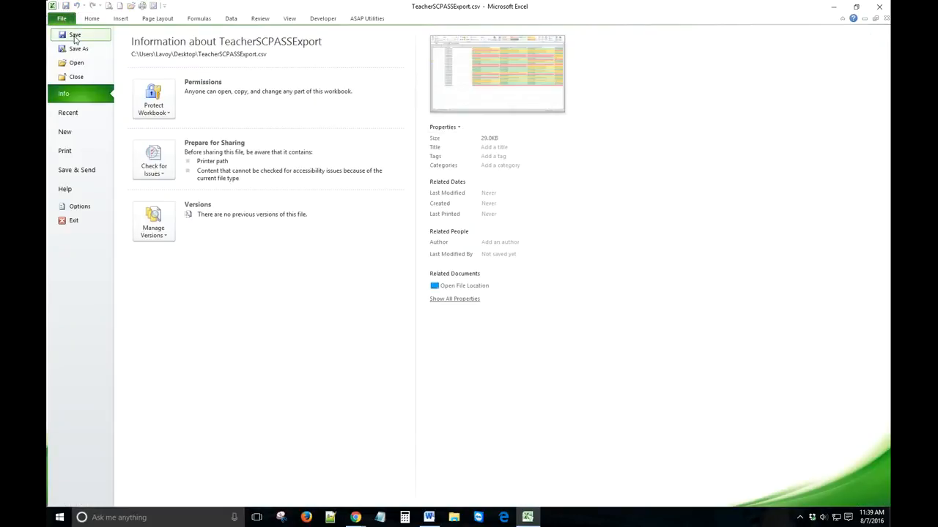
{"action": "left_click", "coordinate": [75, 36]}
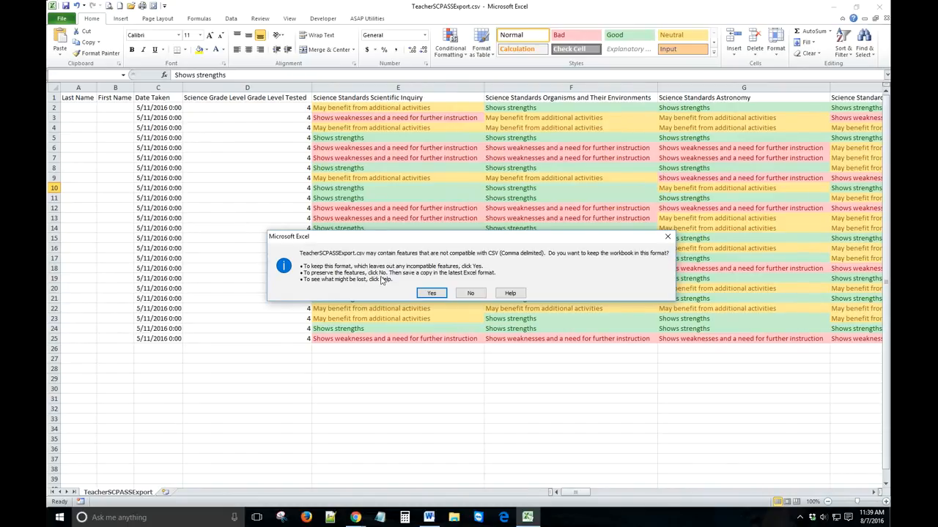
{"action": "left_click", "coordinate": [470, 293]}
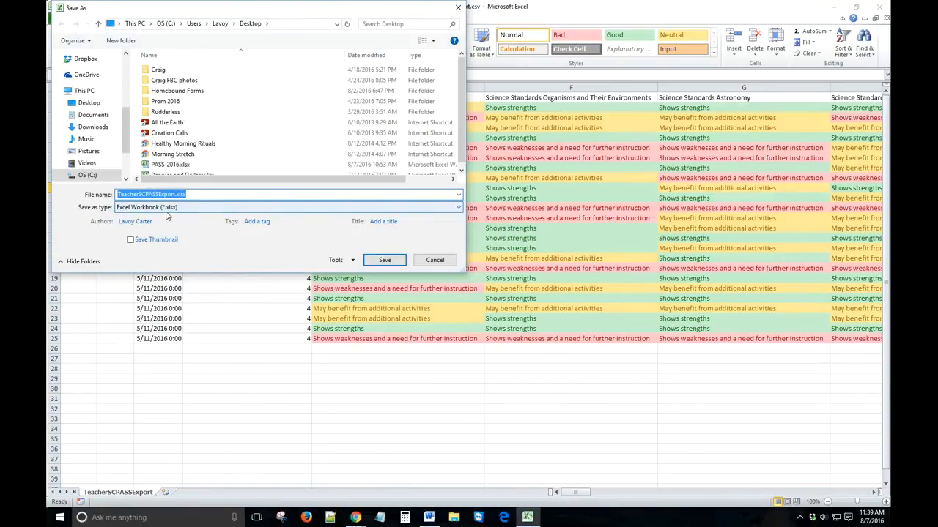
{"action": "left_click", "coordinate": [385, 261]}
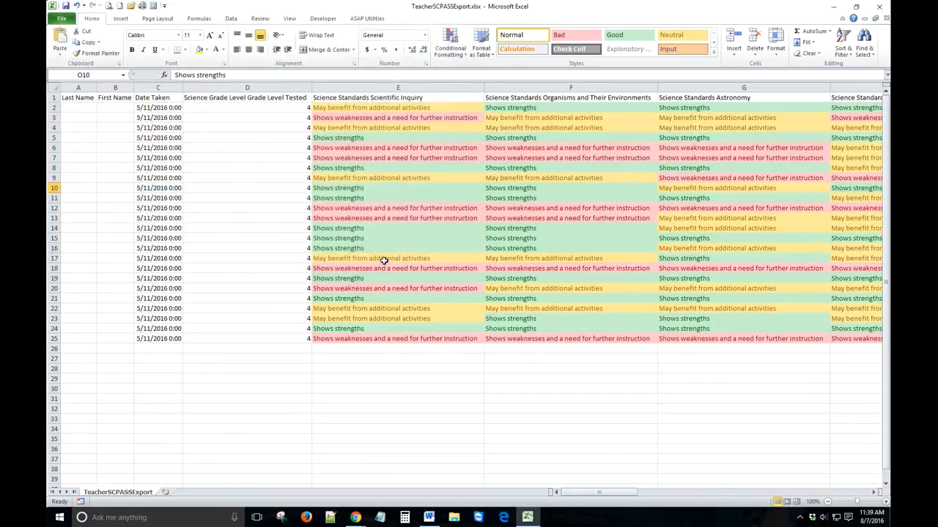
- Close Excel and reopen the saved TeacherSCPASSExport workbook from the desktop
{"action": "left_click", "coordinate": [881, 9]}
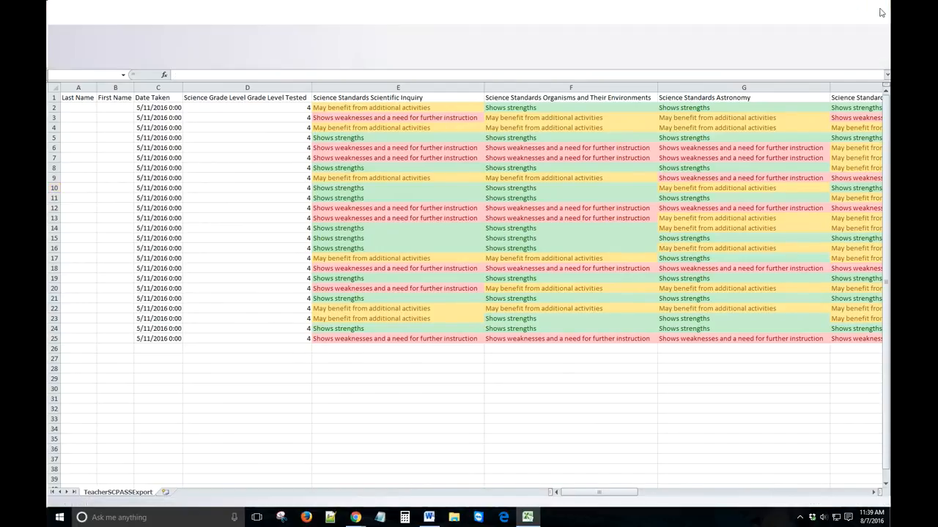
{"action": "left_click", "coordinate": [195, 189]}
{"action": "double_click", "coordinate": [185, 187]}
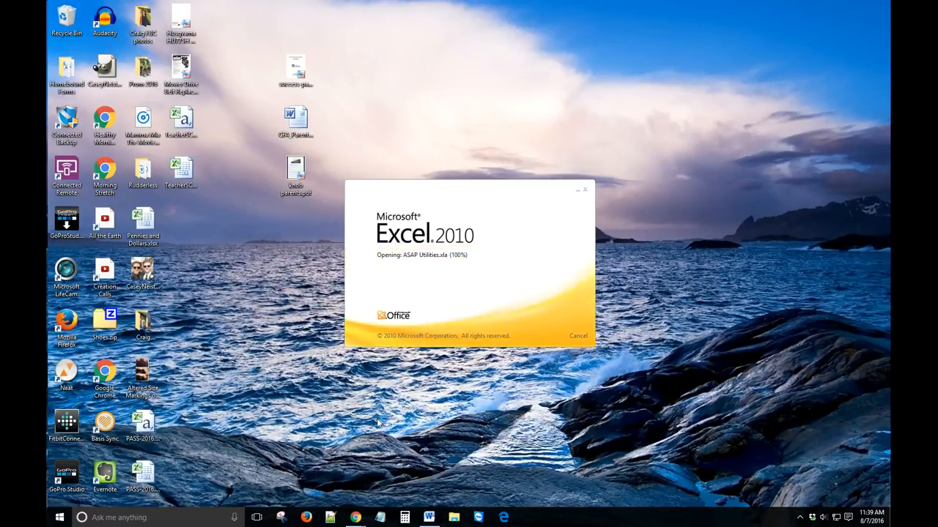